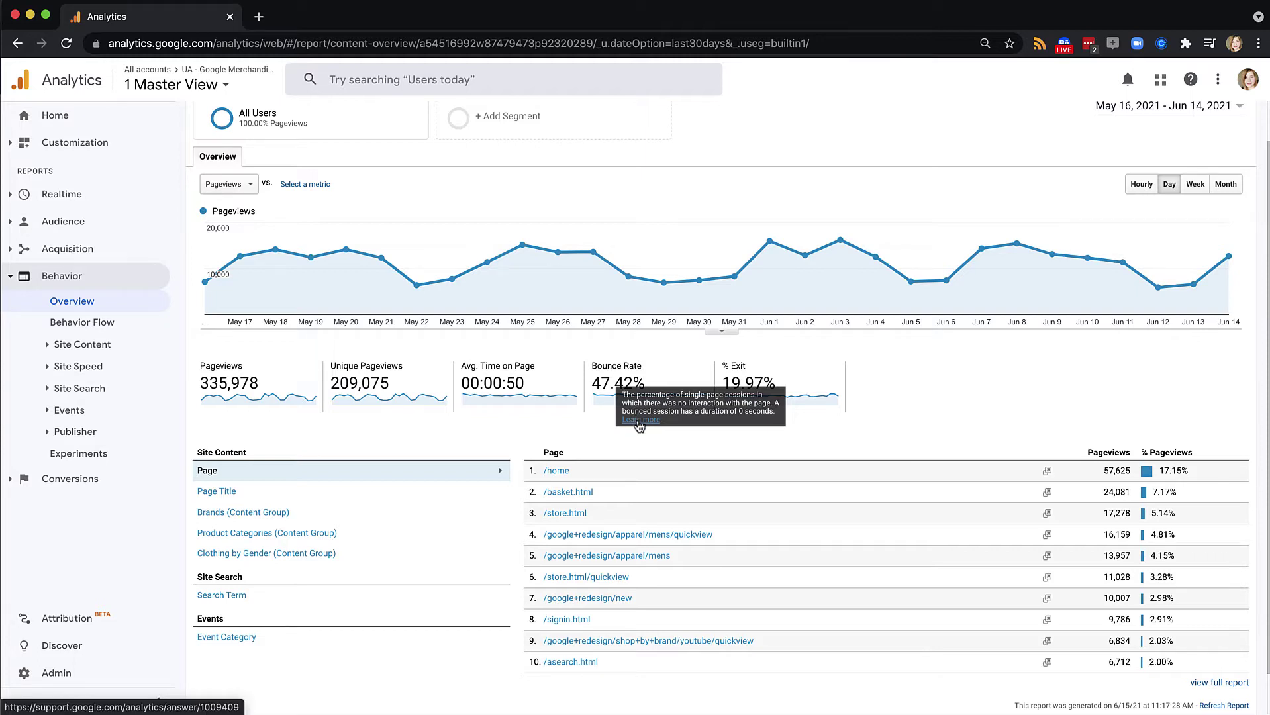
# Open the Behavior Flow diagram and check its starting dimension dropdown, keeping Landing Page
pyautogui.click(92, 325)
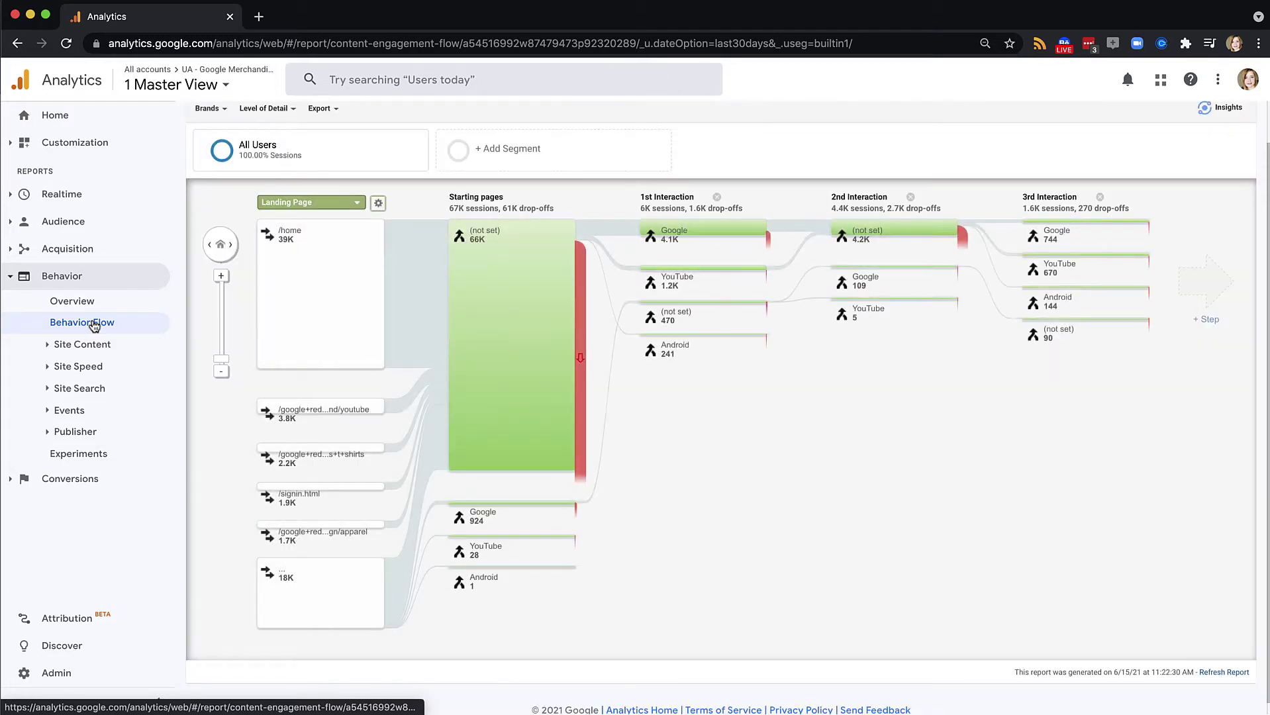
pyautogui.click(358, 204)
pyautogui.scroll(-3, 323, 292)
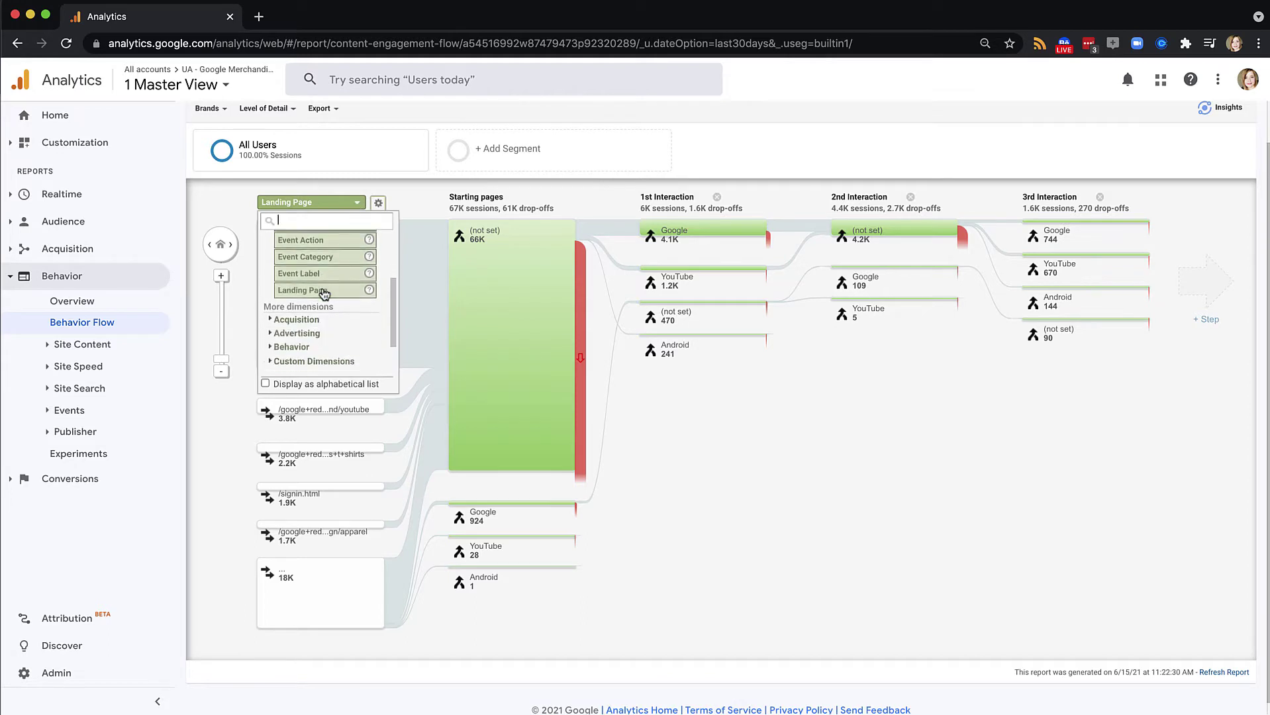
pyautogui.scroll(-3, 320, 292)
pyautogui.click(412, 193)
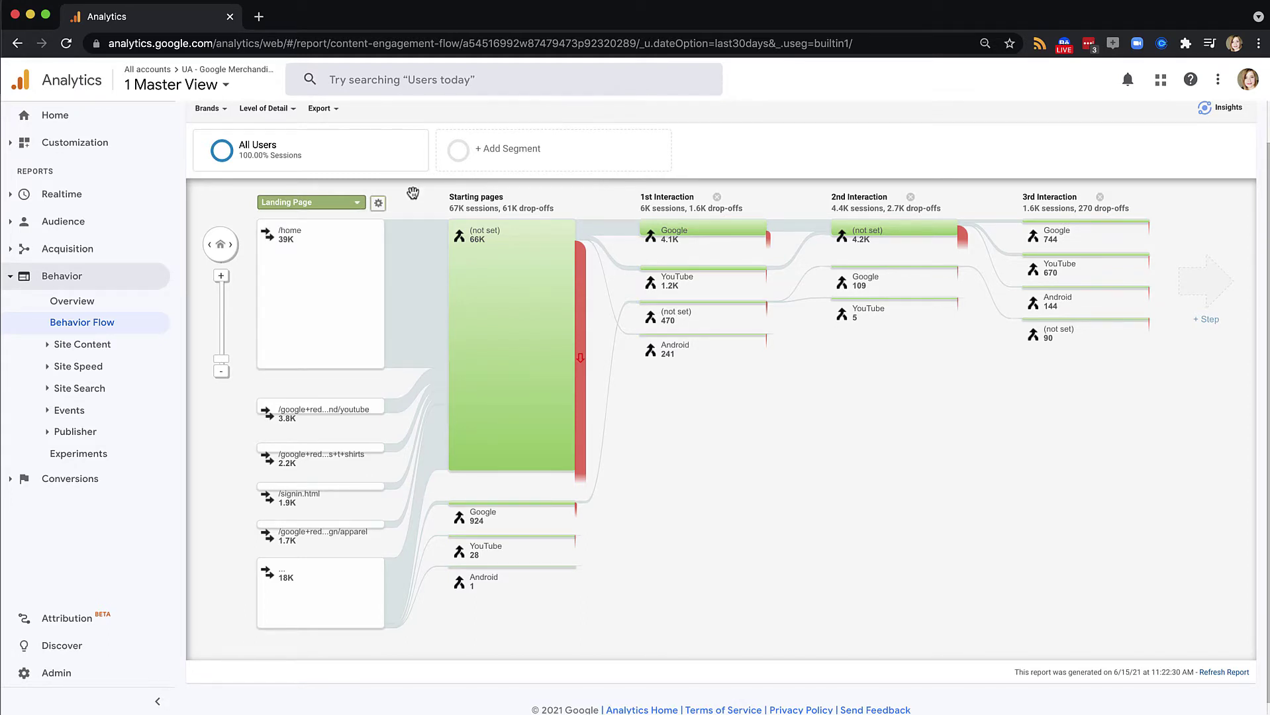
pyautogui.scroll(1, 412, 192)
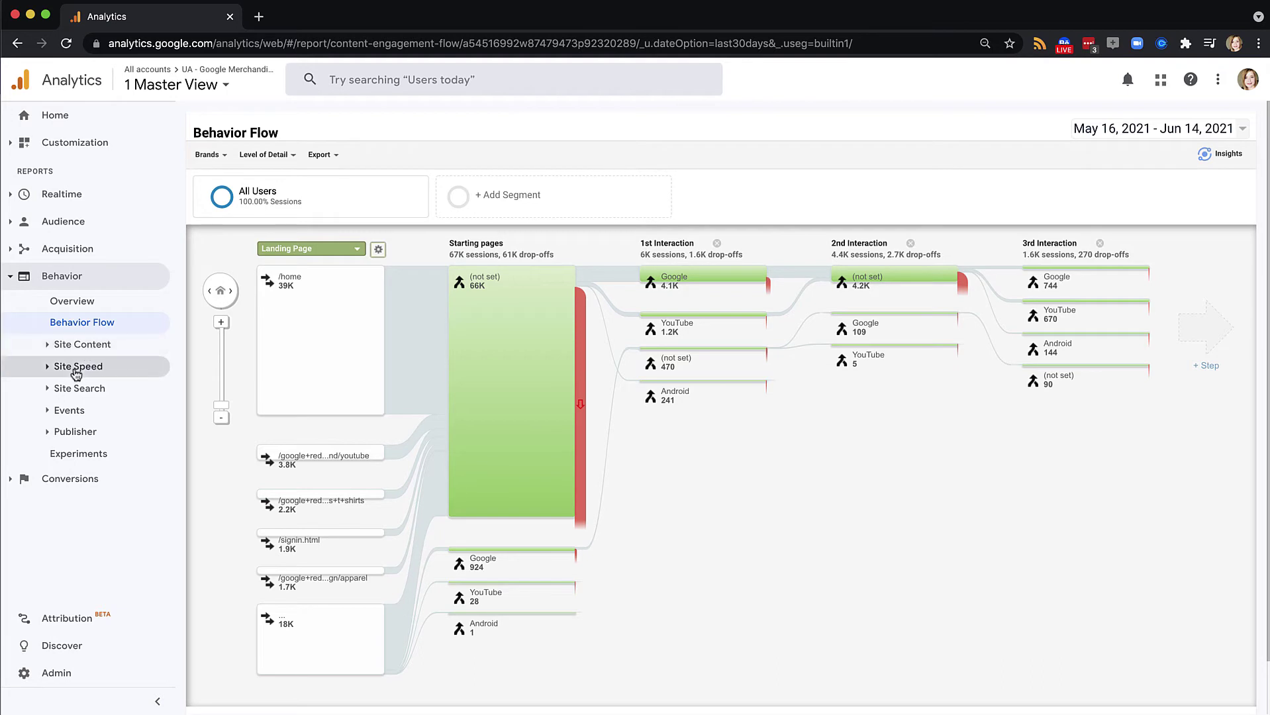
# View the Site Speed Overview, glance at Site Search Overview, then return to Site Speed Overview
pyautogui.click(76, 367)
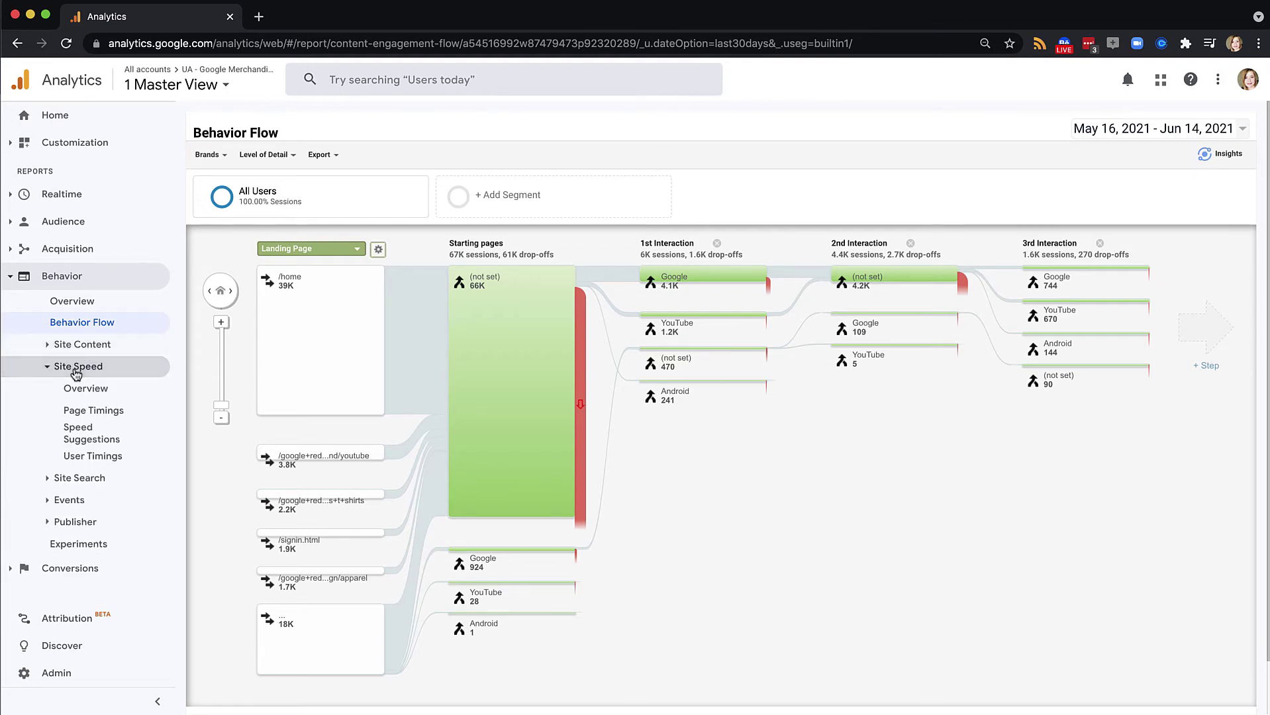
pyautogui.click(82, 392)
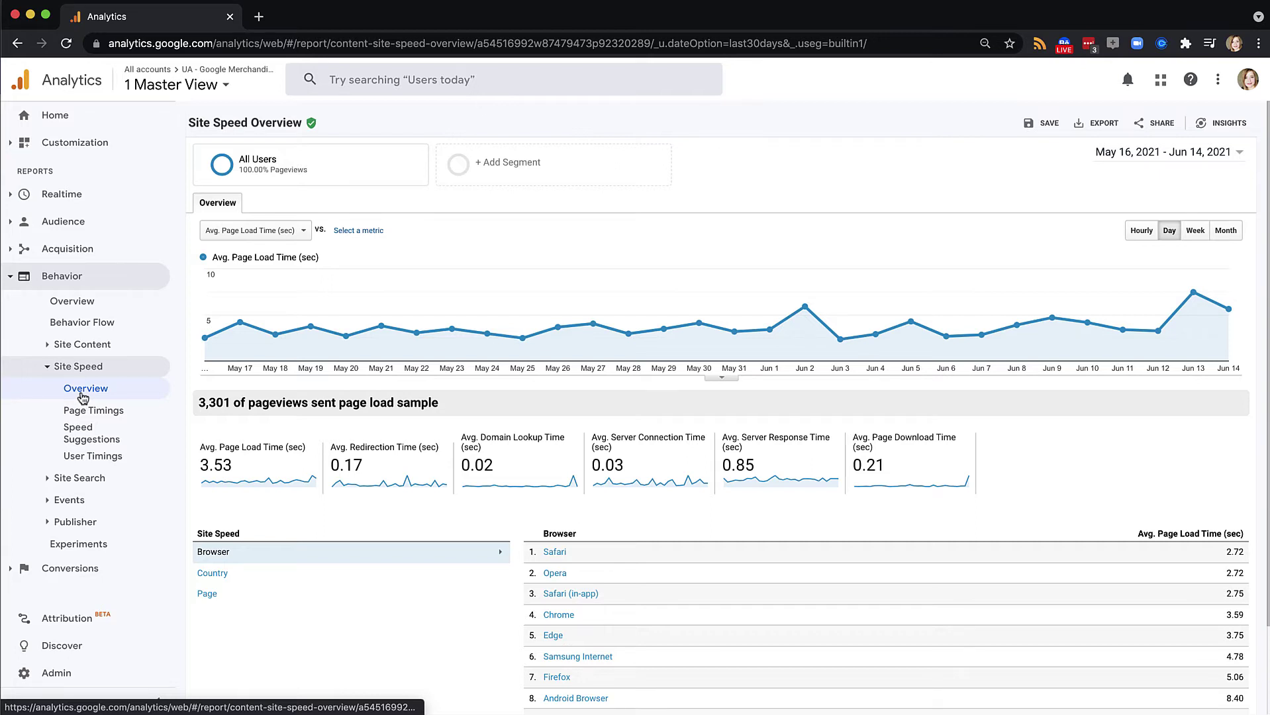
pyautogui.click(79, 411)
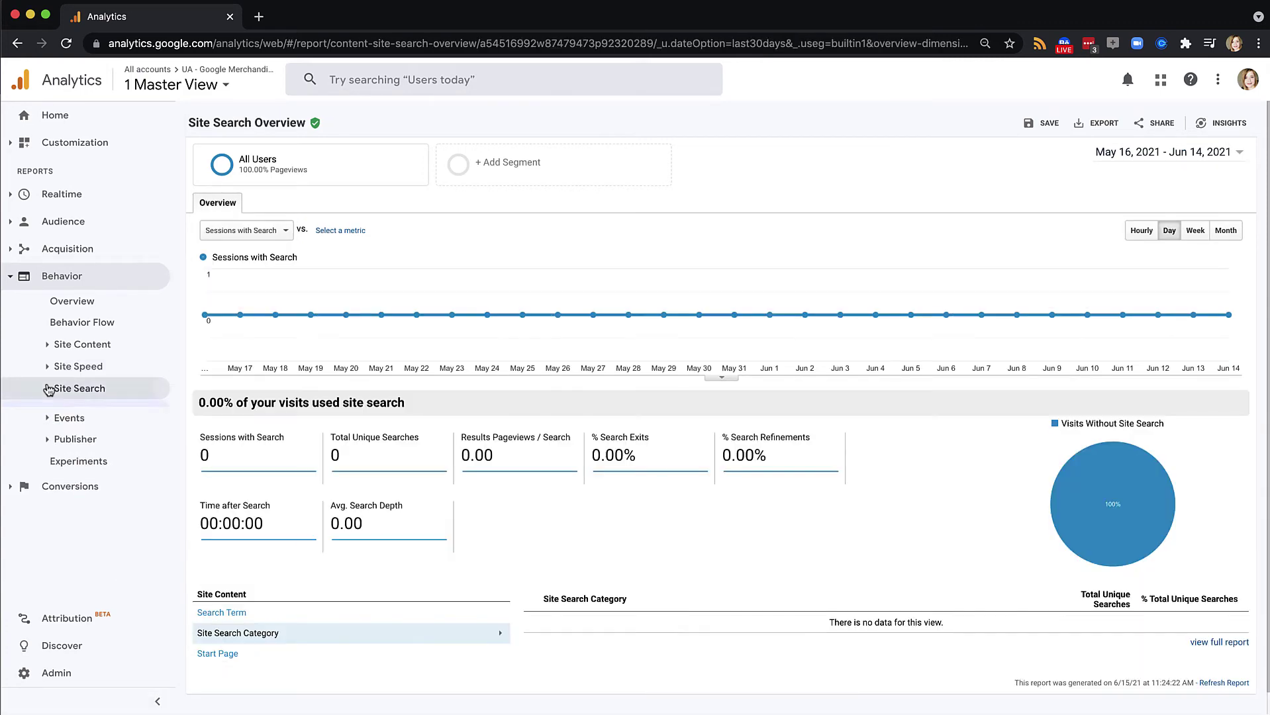
pyautogui.click(74, 367)
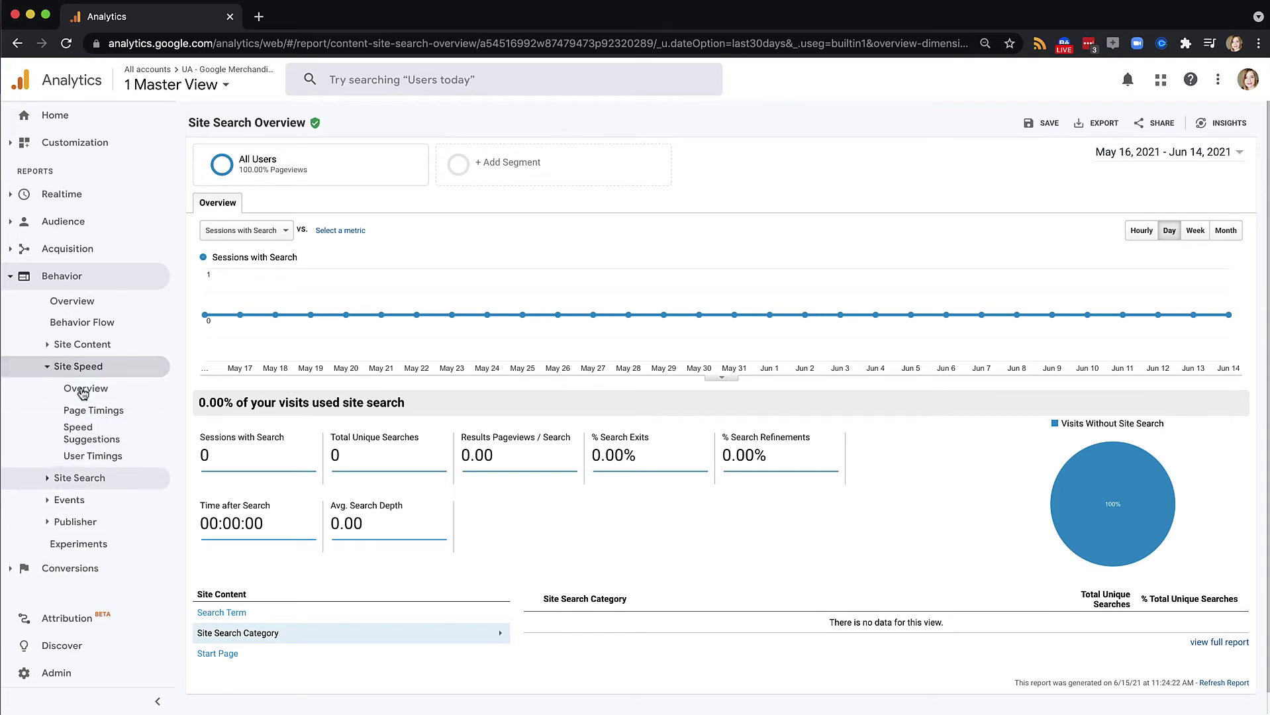
pyautogui.click(86, 387)
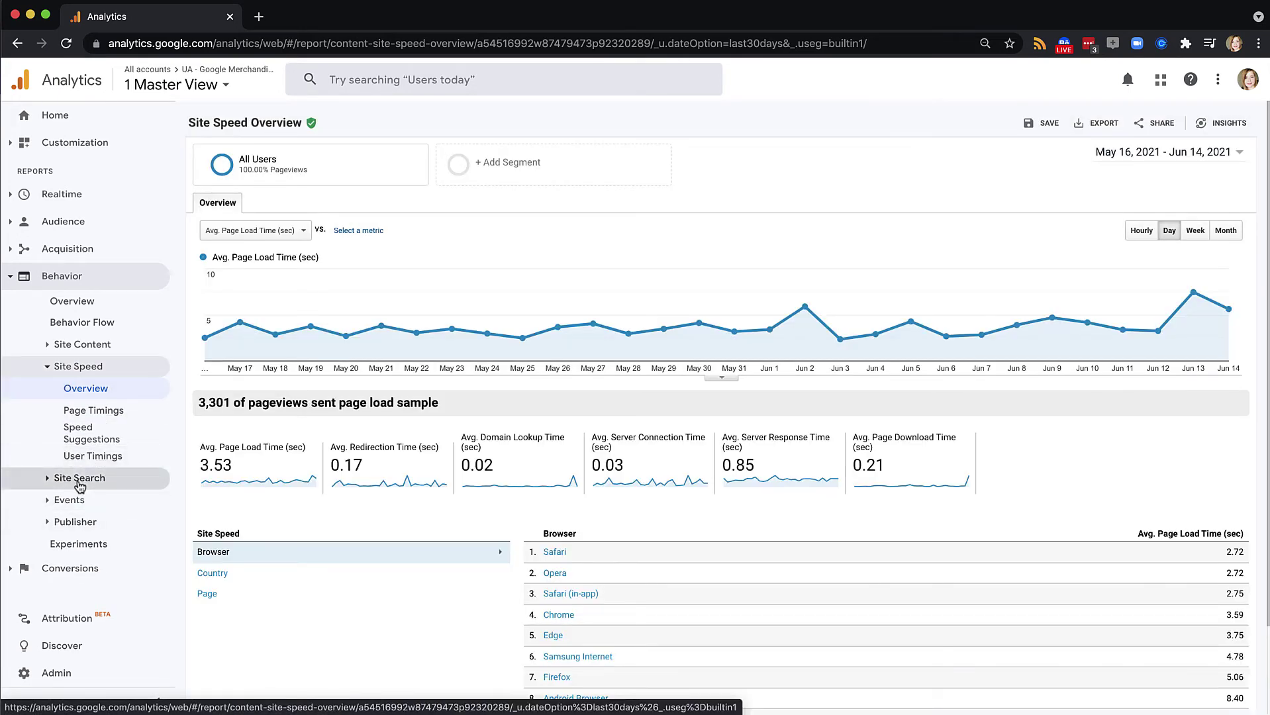
# Collapse Site Speed and open Site Content > All Pages
pyautogui.click(78, 367)
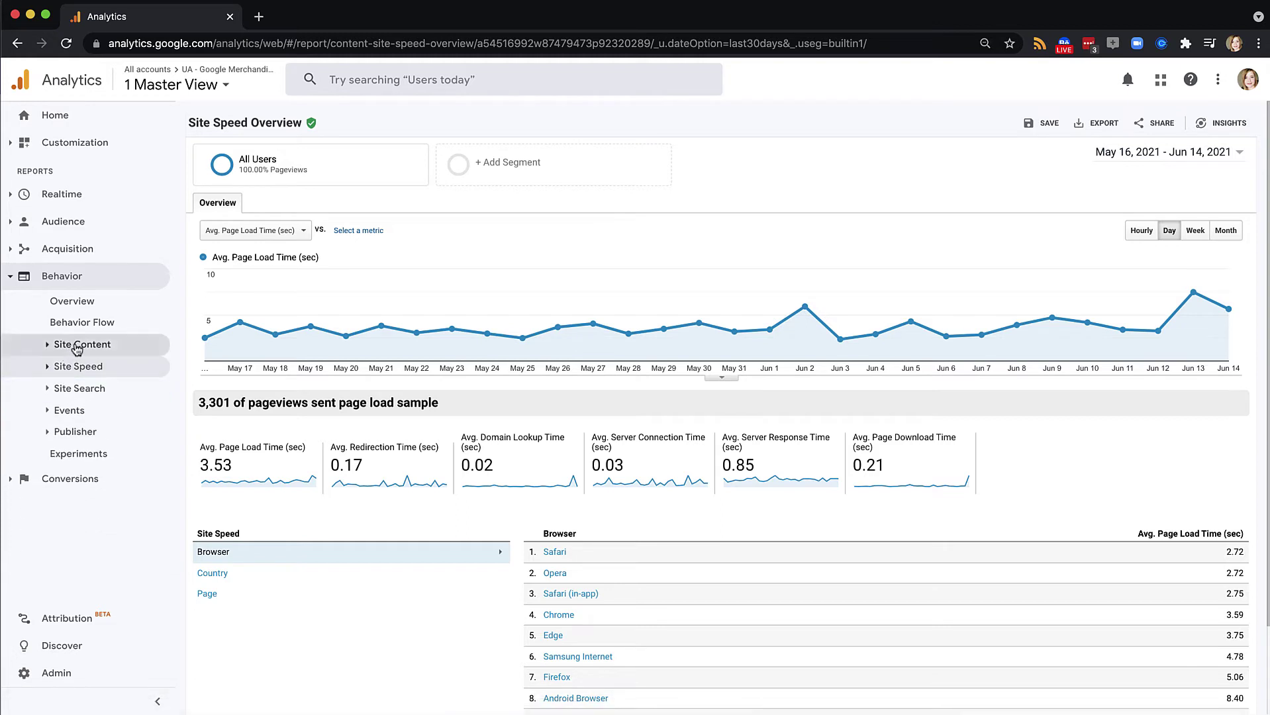
pyautogui.click(78, 344)
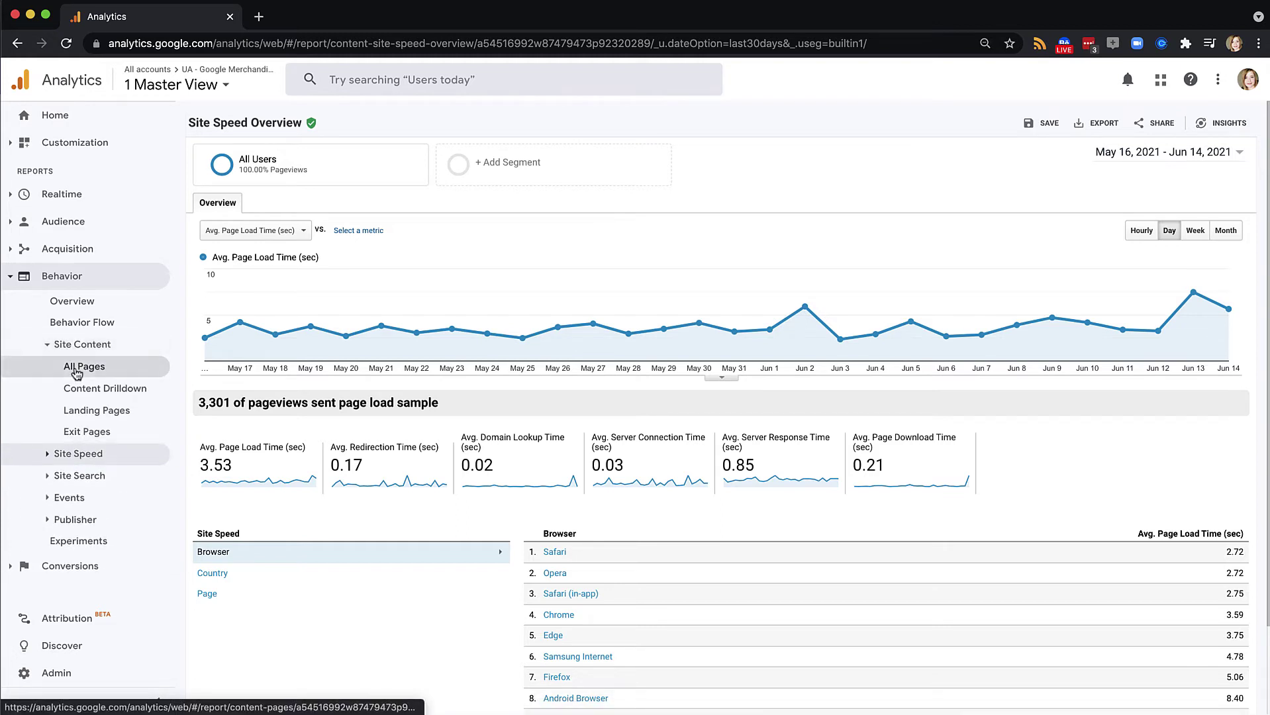
pyautogui.click(77, 367)
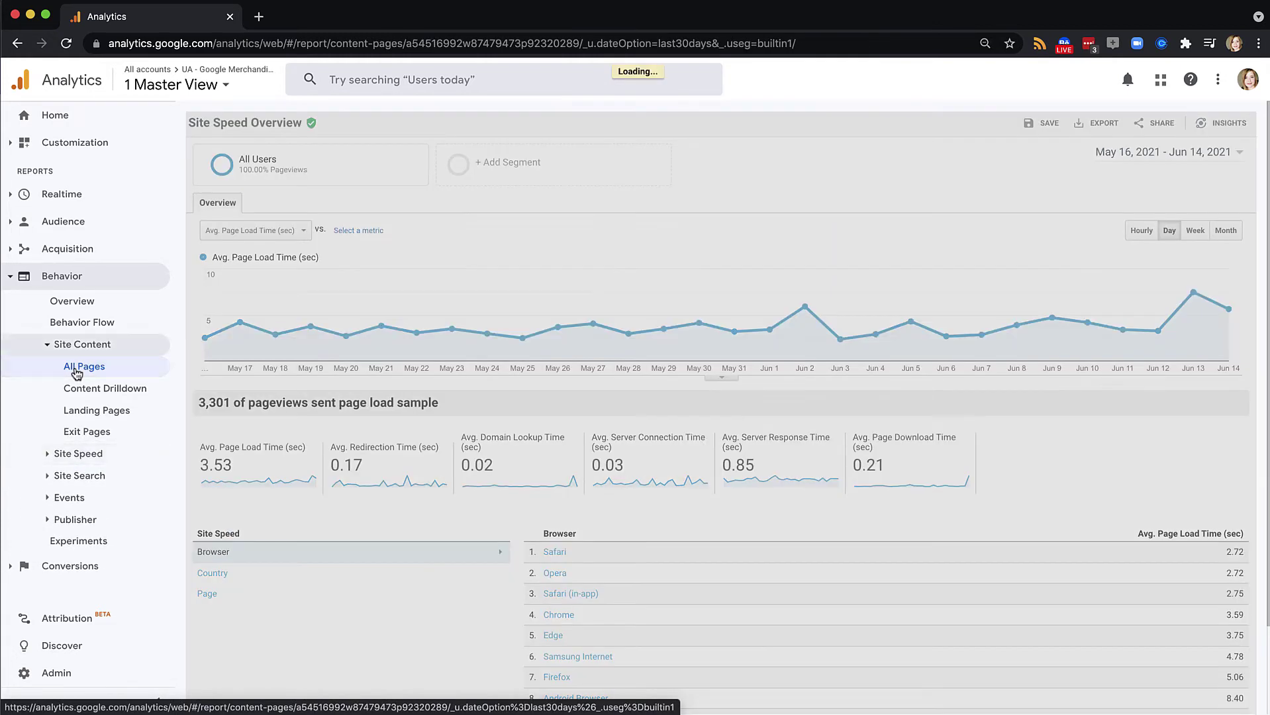
pyautogui.scroll(-2, 565, 537)
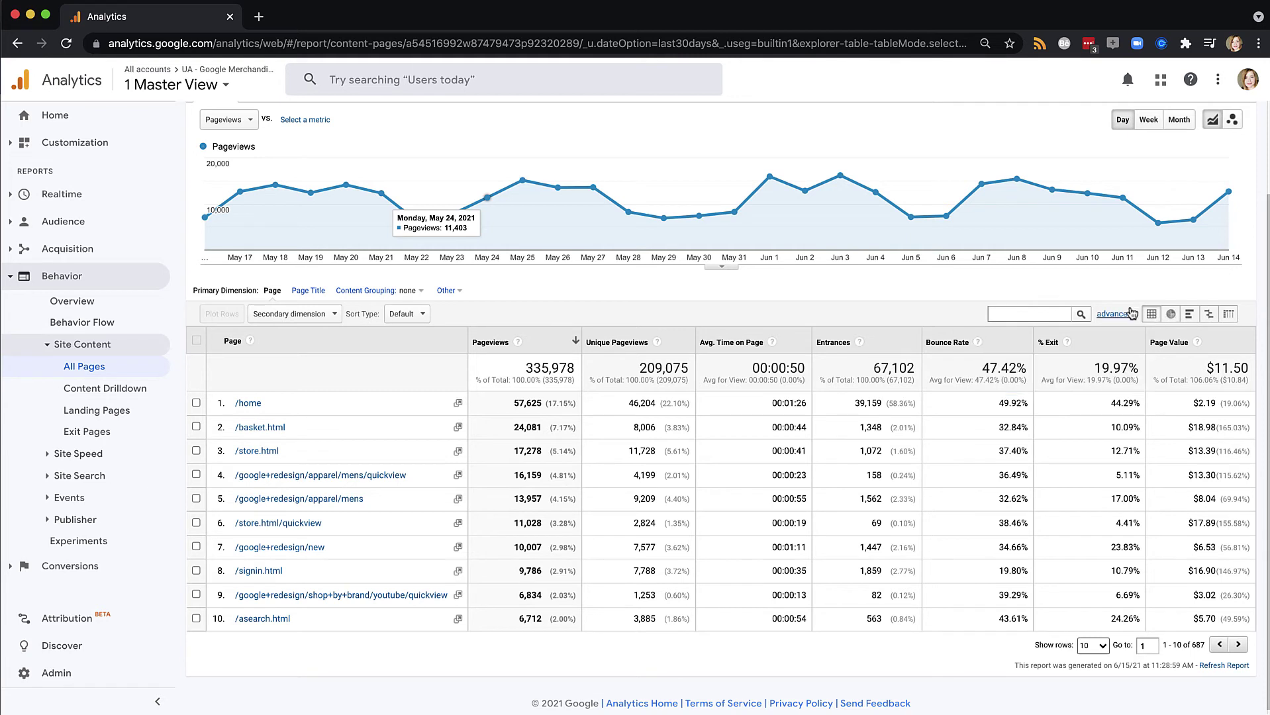
# Switch the All Pages table to comparison view, comparing Bounce Rate against the site average
pyautogui.click(1210, 316)
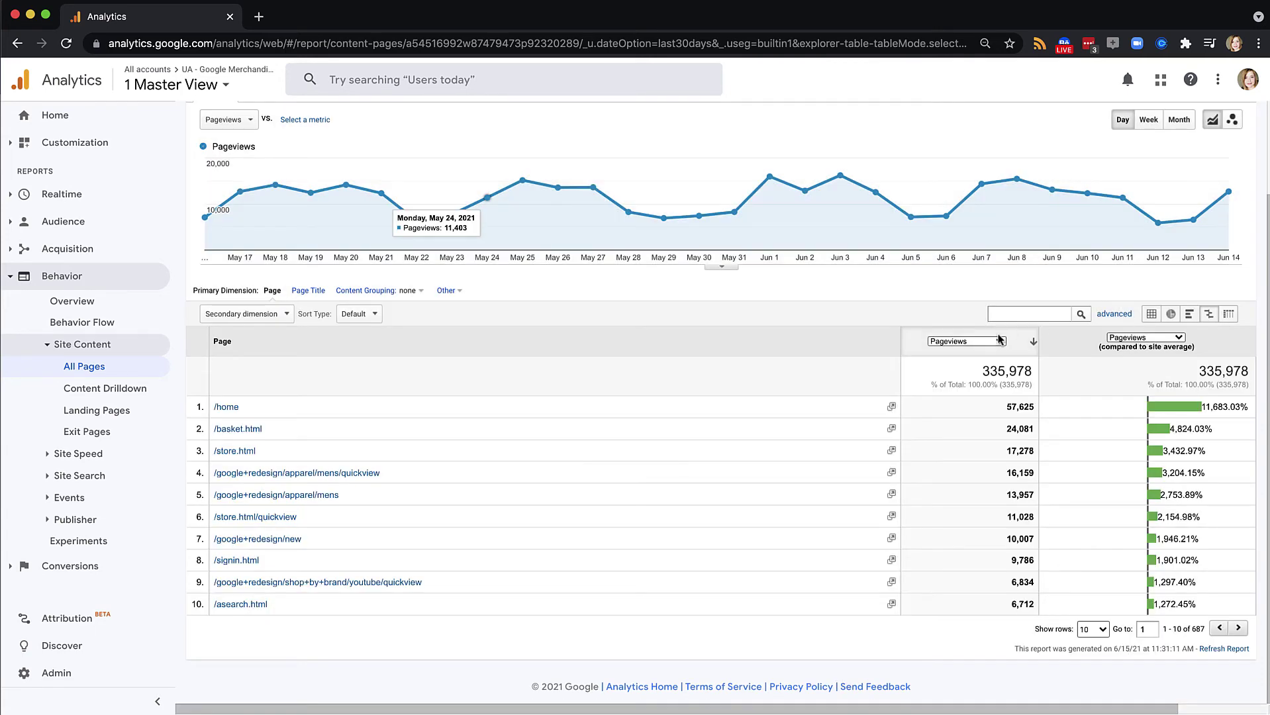
pyautogui.click(968, 340)
pyautogui.click(934, 312)
pyautogui.click(1146, 338)
pyautogui.click(1124, 376)
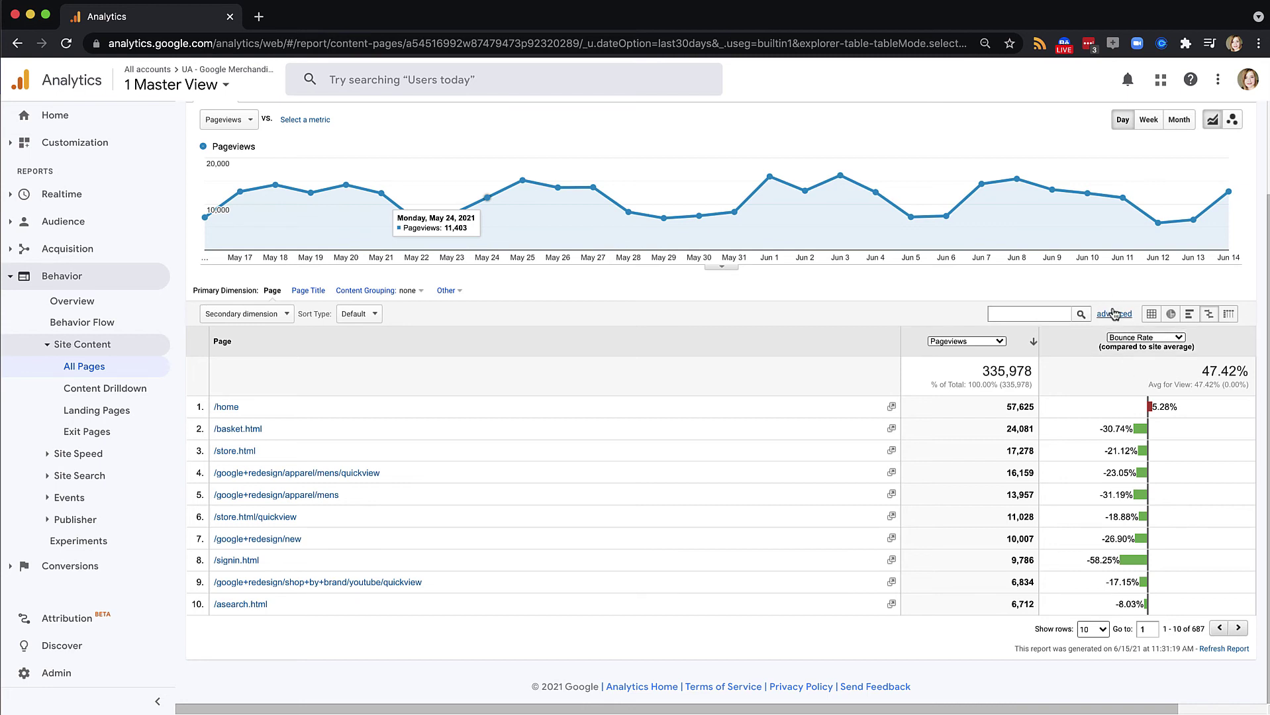
# Return the All Pages table to data view and sort by Page Value, highest first
pyautogui.click(1152, 315)
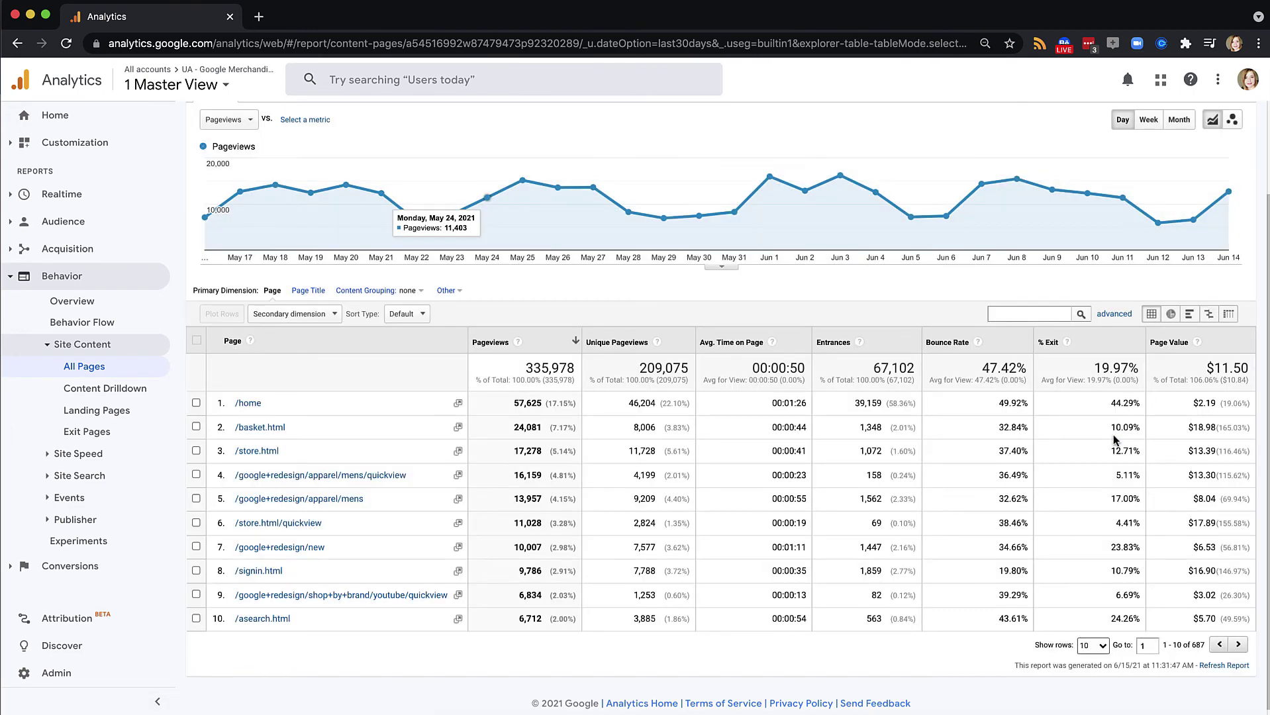
pyautogui.click(1227, 344)
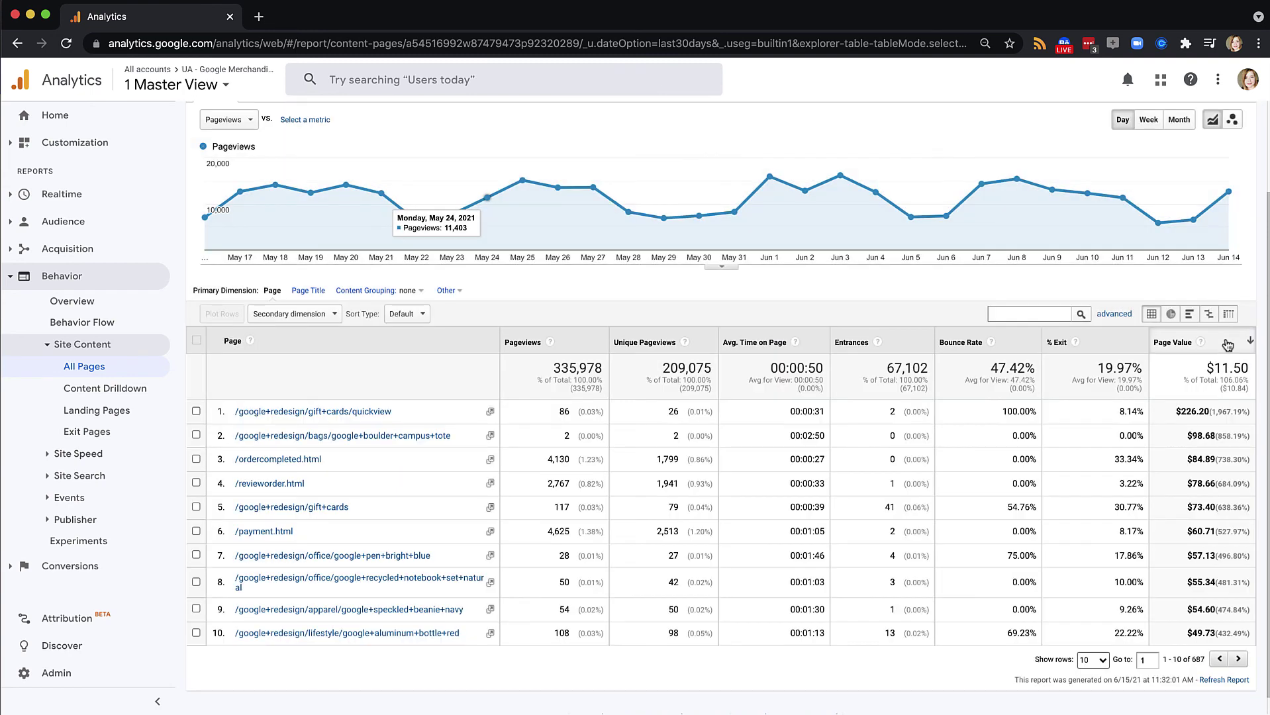